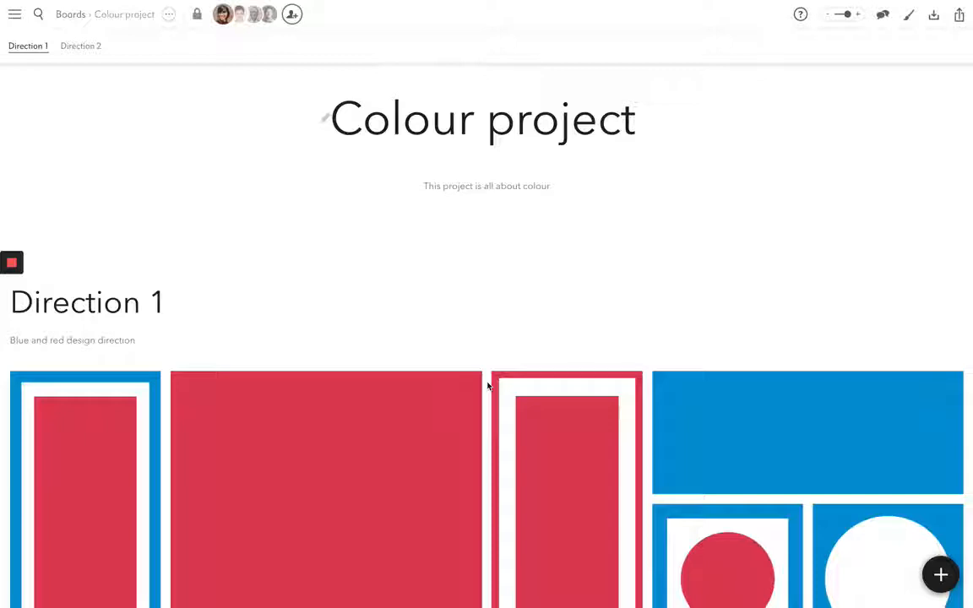
mouse_move(339, 312)
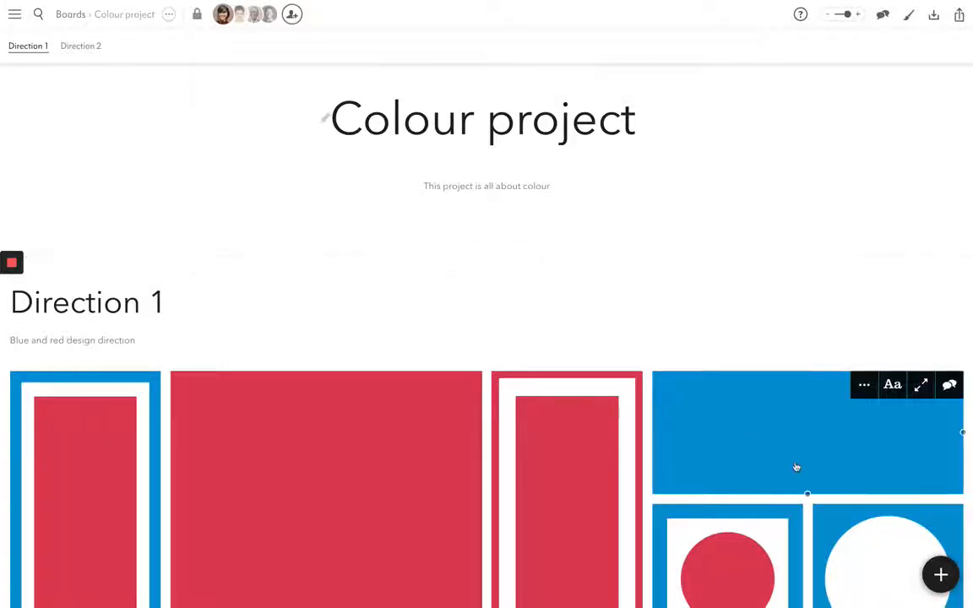
click(932, 575)
click(935, 578)
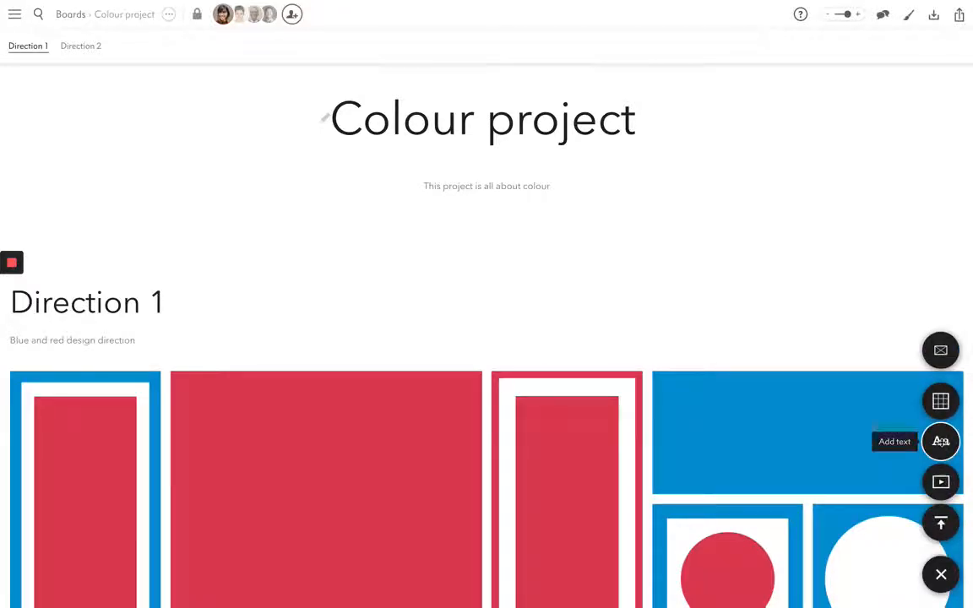
click(491, 317)
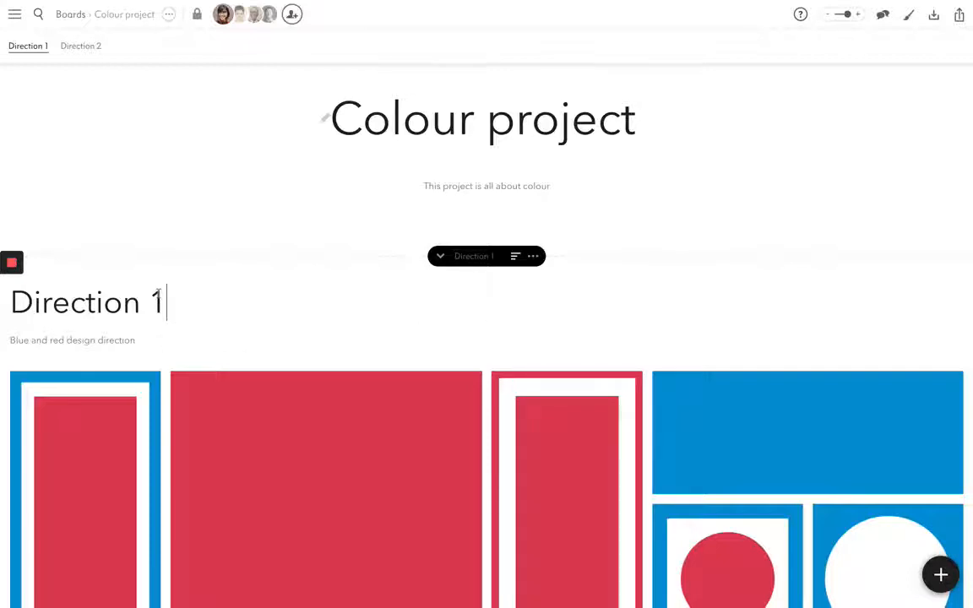
drag(296, 500, 318, 384)
drag(561, 450, 524, 349)
drag(738, 410, 736, 324)
drag(90, 456, 109, 378)
drag(305, 446, 297, 390)
drag(489, 421, 520, 373)
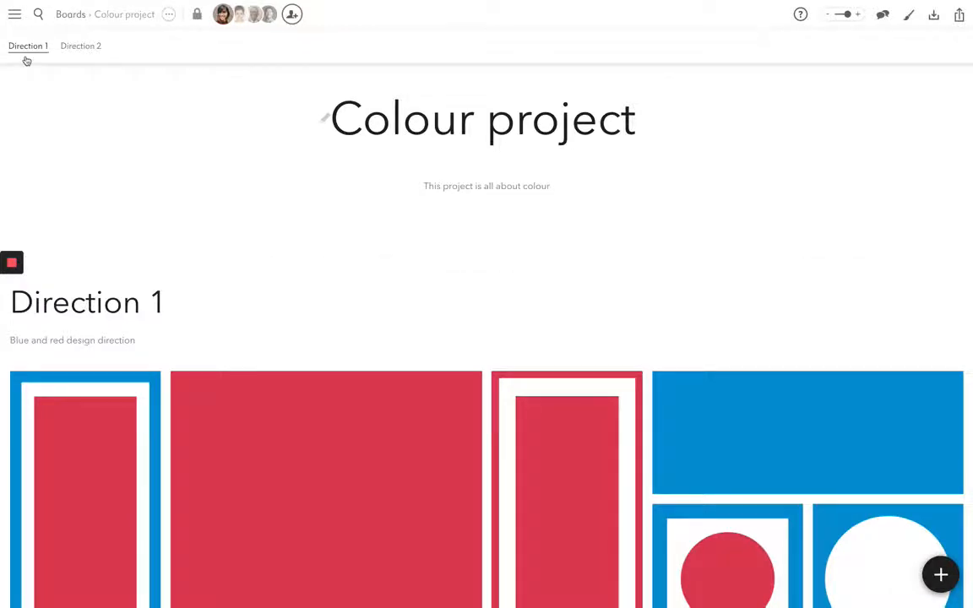
Change the number in the Direction 1 section title to 2, to 3, and back to 1
click(175, 306)
key(BackSpace)
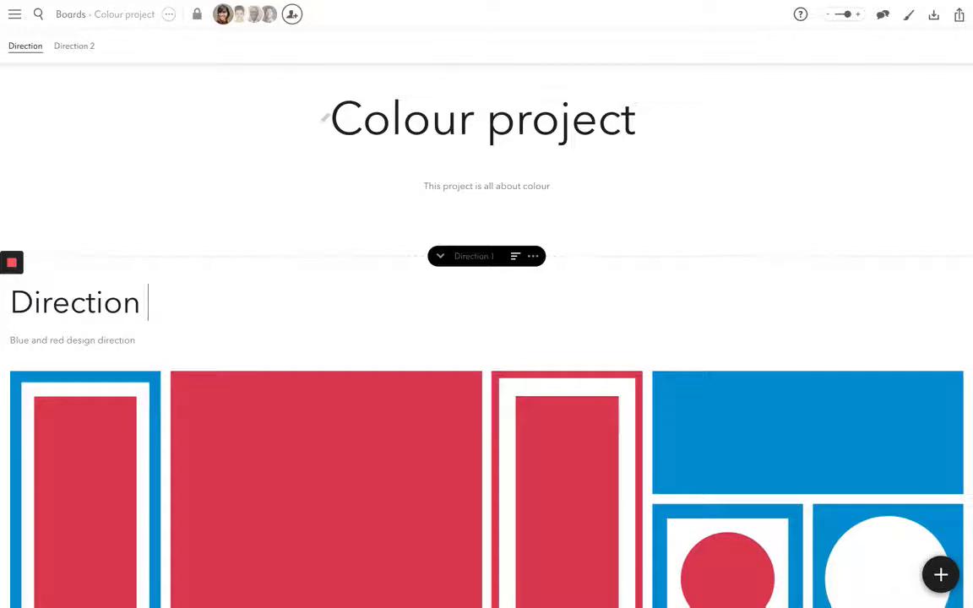
text(2)
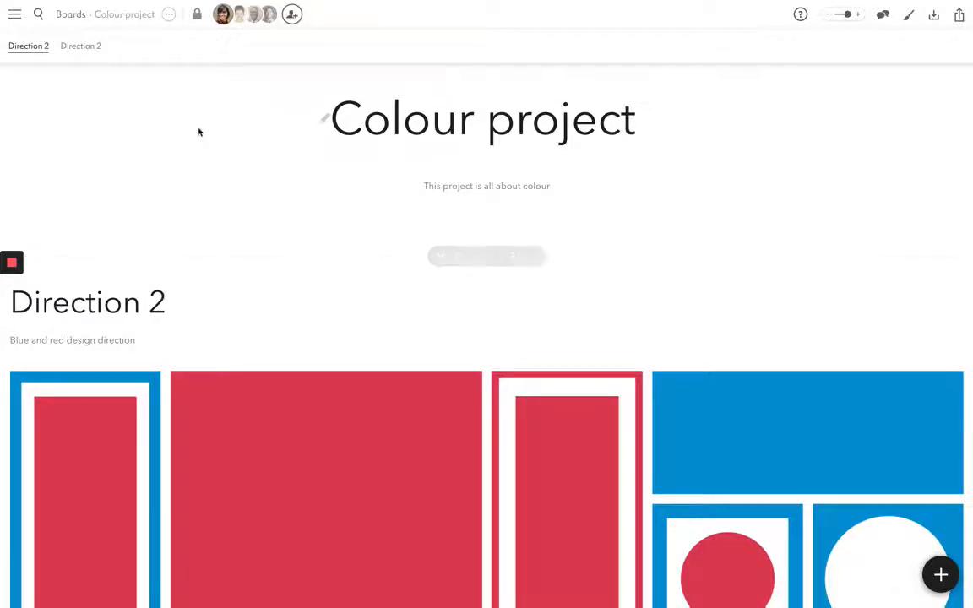
key(BackSpace)
text(3)
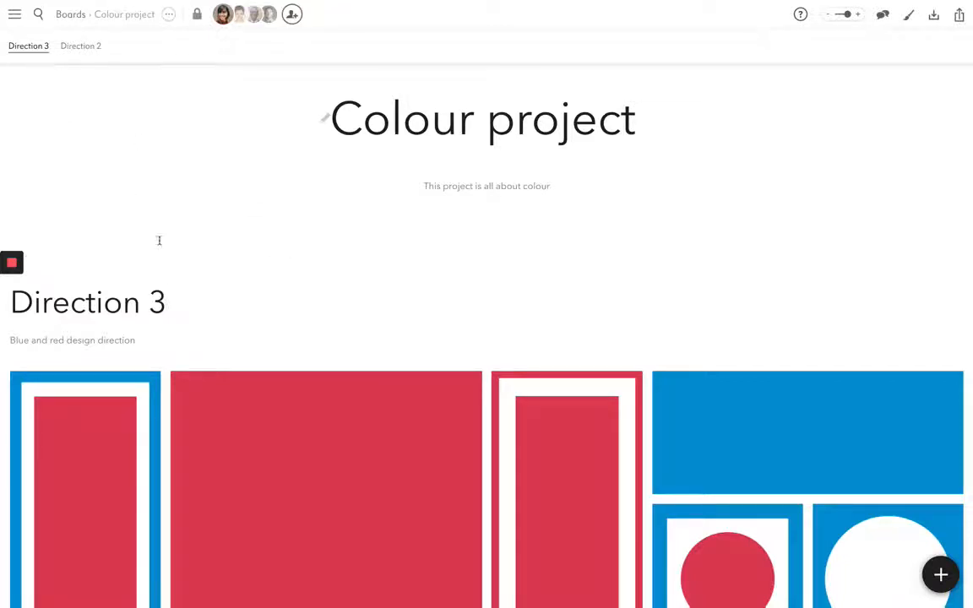
key(BackSpace)
text(1)
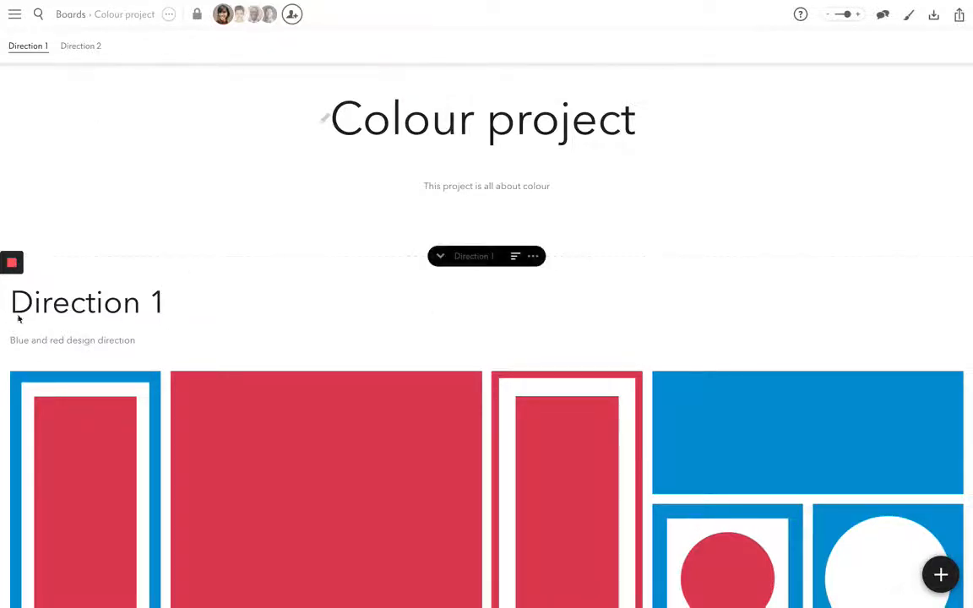
Set the label of the Direction 1 section to "design review"
click(469, 257)
text(design re)
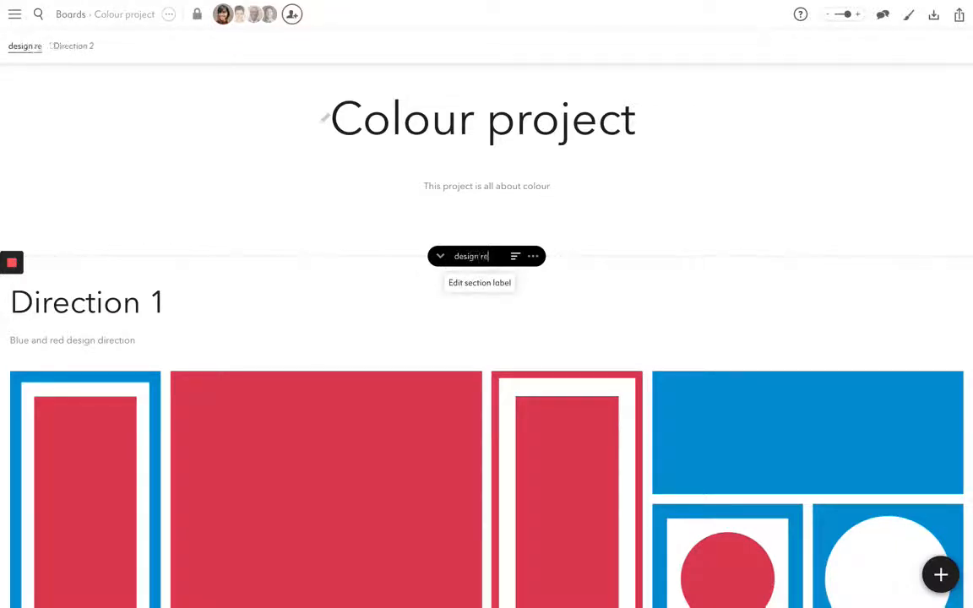
text(view)
key(Return)
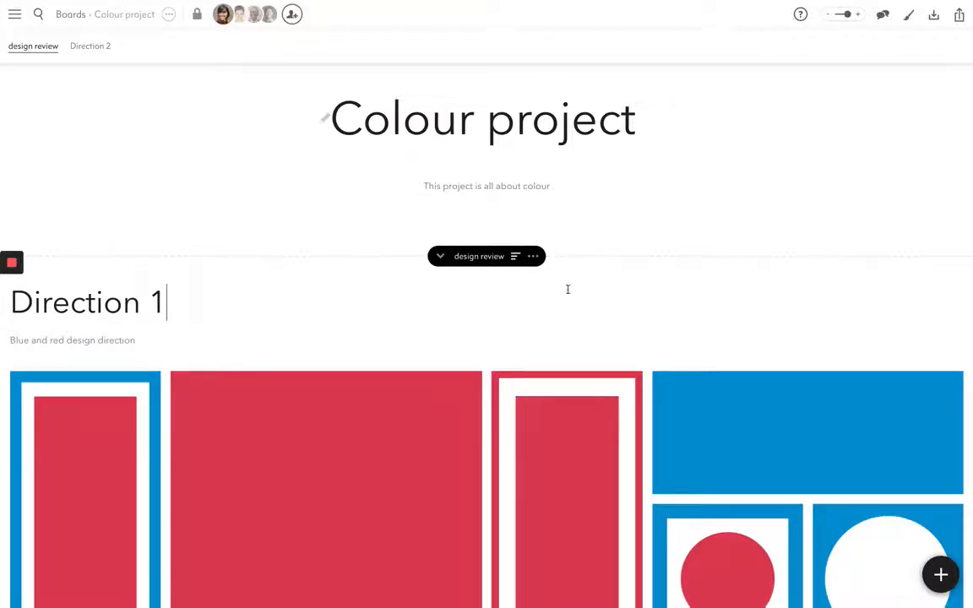
Add five blank lines below the description of the Direction 1 section and remove them again
click(516, 256)
click(505, 293)
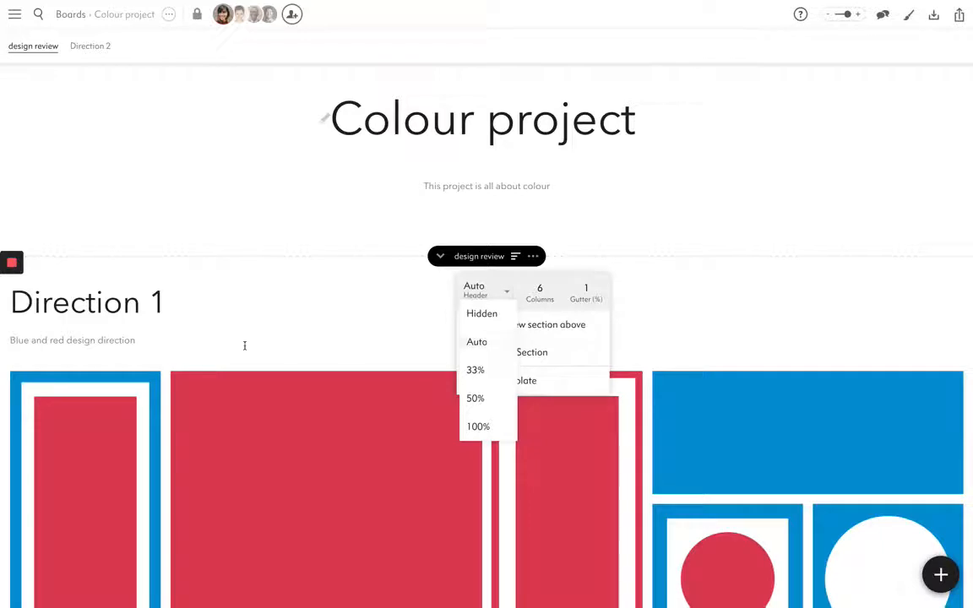
click(181, 348)
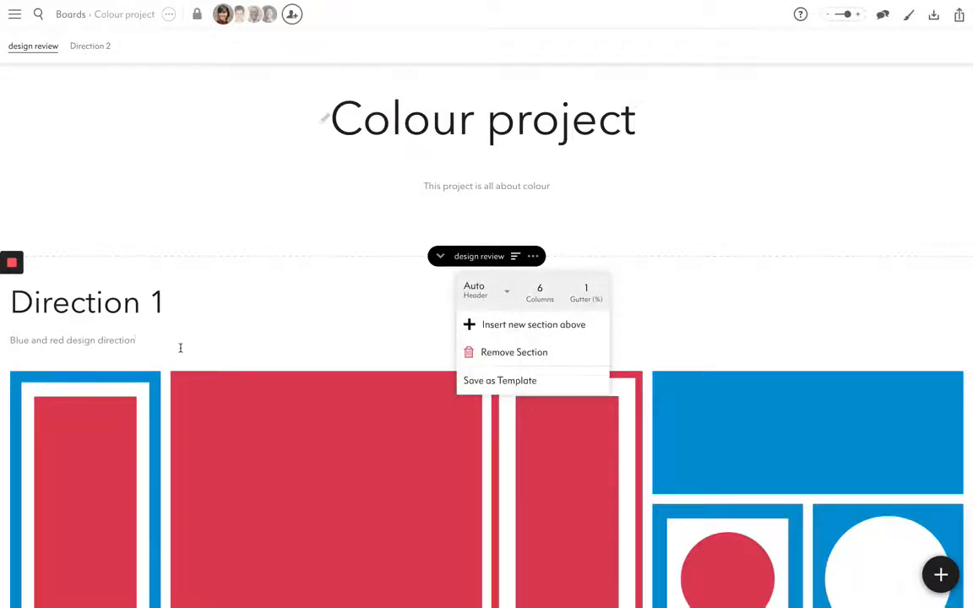
key(Return)
key(Return)
key(Return)
key(Return)
key(Return)
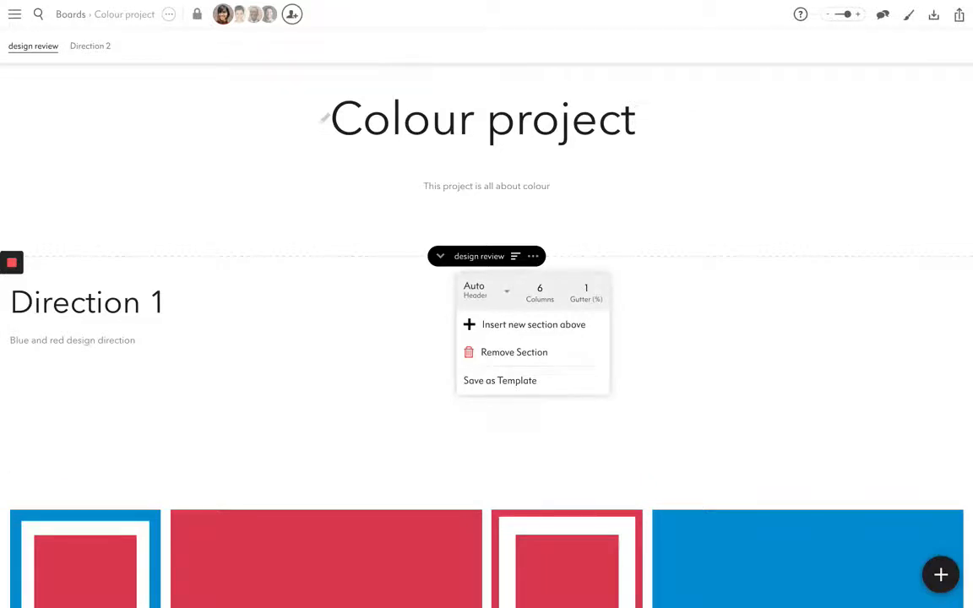
key(BackSpace)
key(BackSpace)
key(BackSpace)
key(BackSpace)
key(BackSpace)
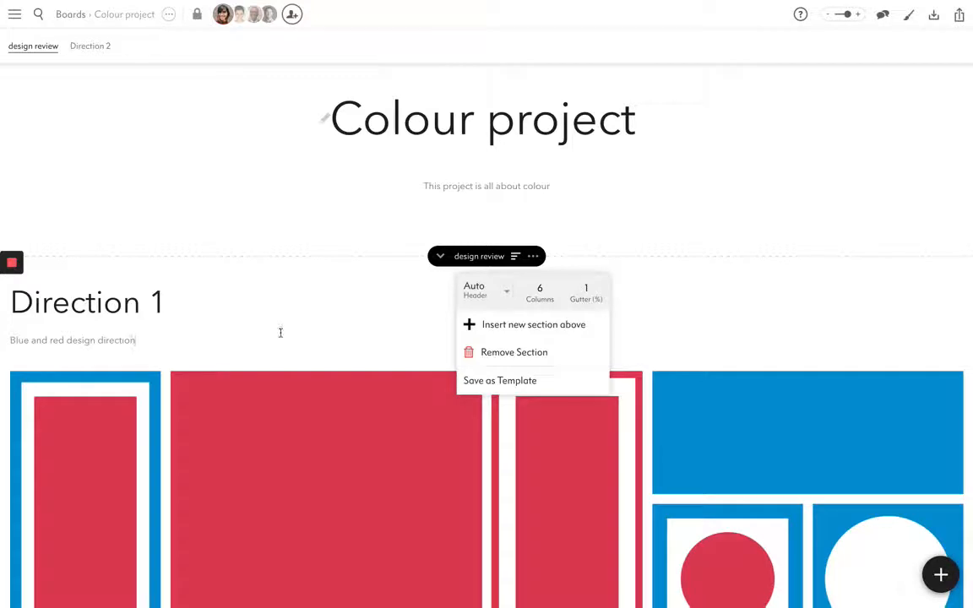
Try header heights of 33% and 50% for the design review section
click(507, 293)
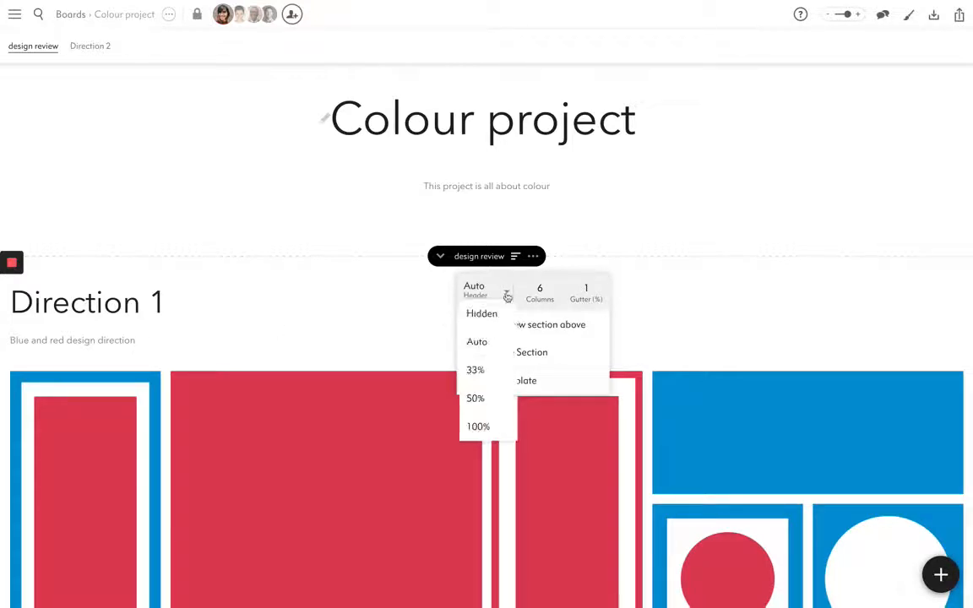
click(483, 376)
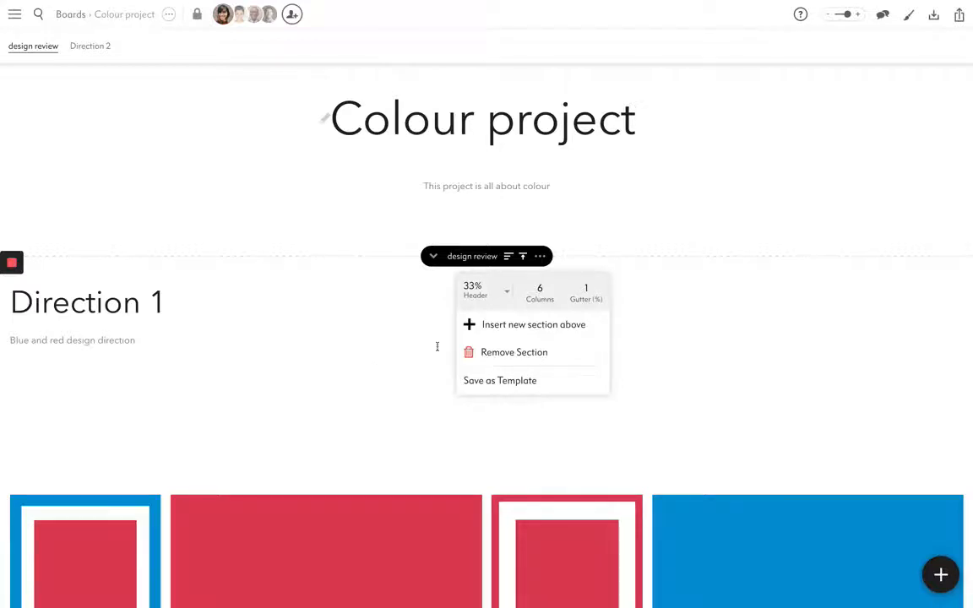
click(500, 293)
click(488, 397)
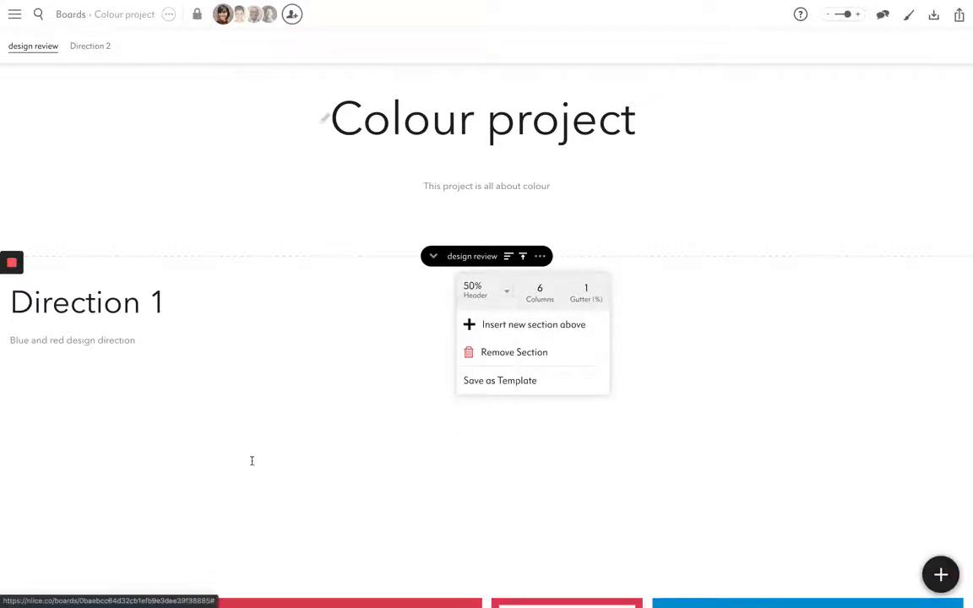
scroll(251, 461, down, 3)
scroll(251, 456, up, 1)
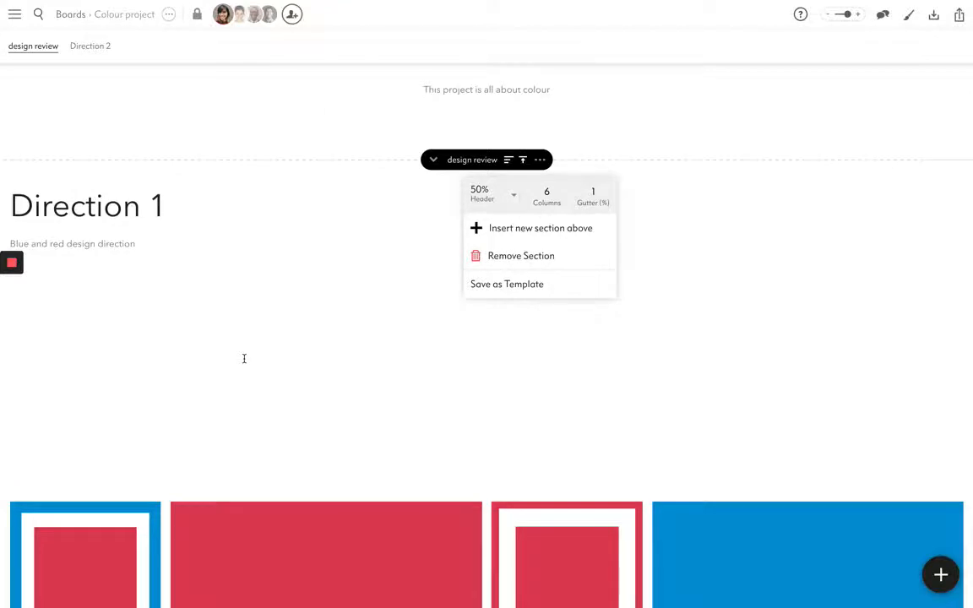
Set the header height of the design review section to 100% and look over the resulting header space
click(513, 196)
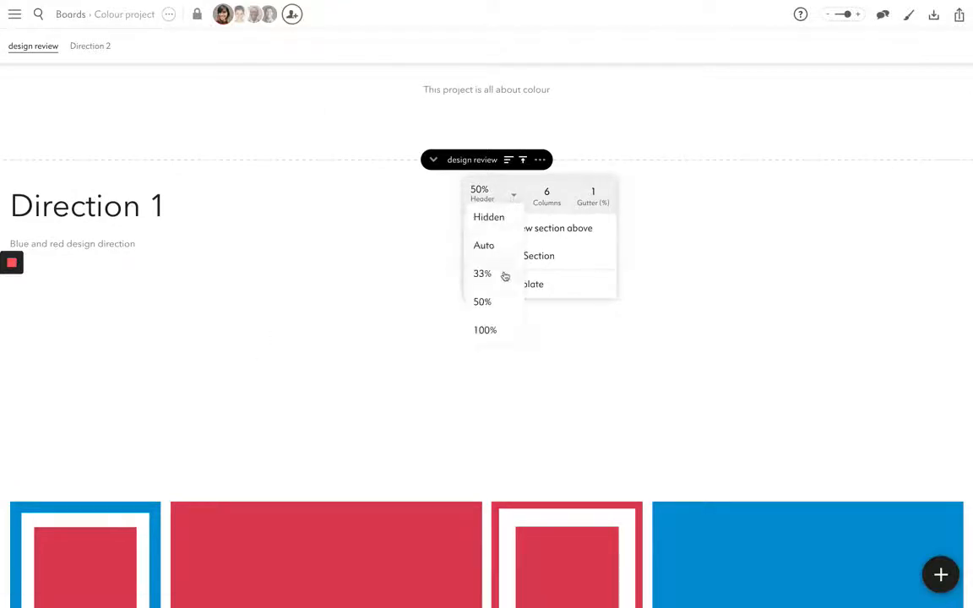
click(499, 328)
scroll(372, 393, down, 2)
scroll(372, 393, up, 1)
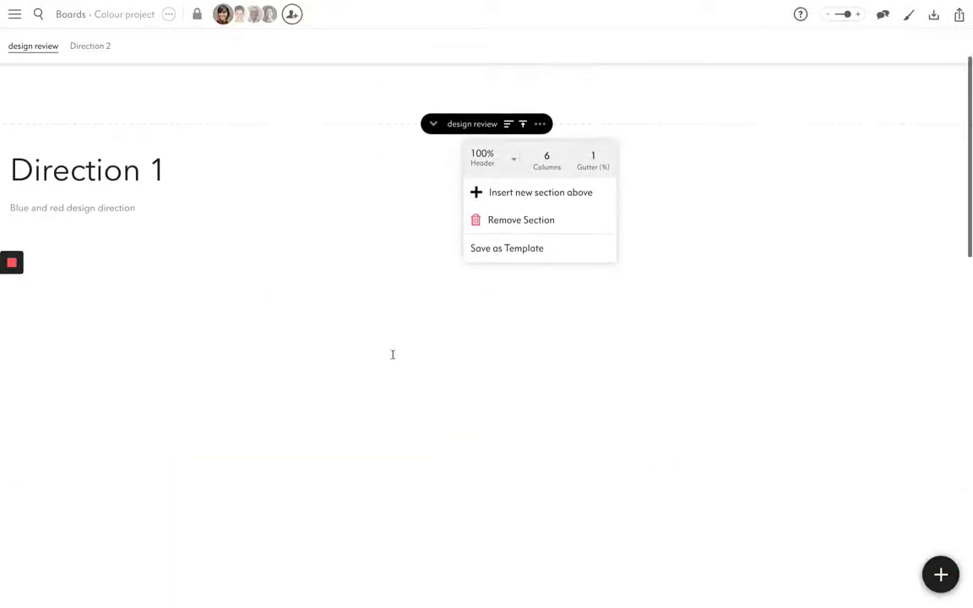
scroll(385, 297, down, 2)
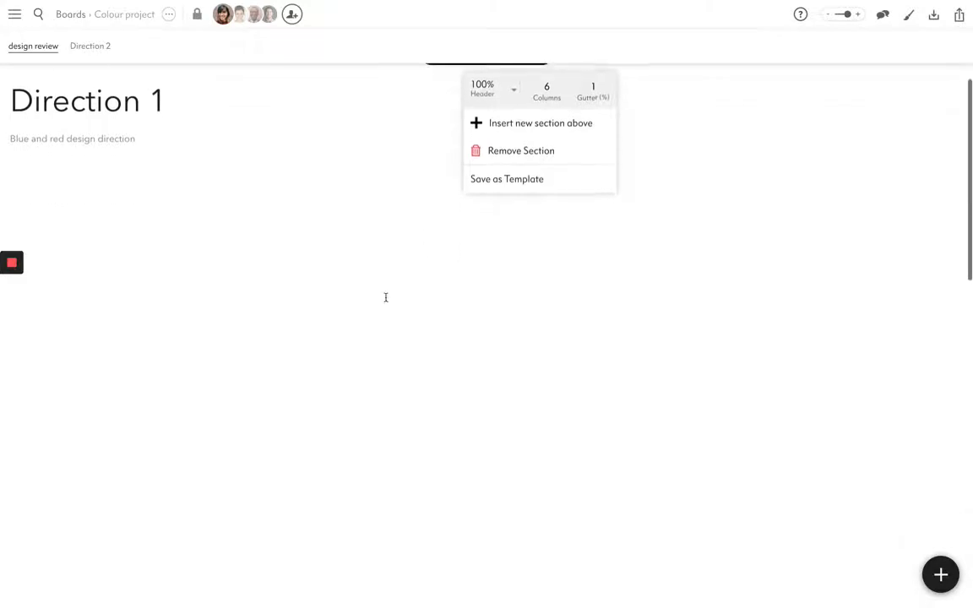
scroll(384, 298, up, 1)
scroll(422, 254, up, 1)
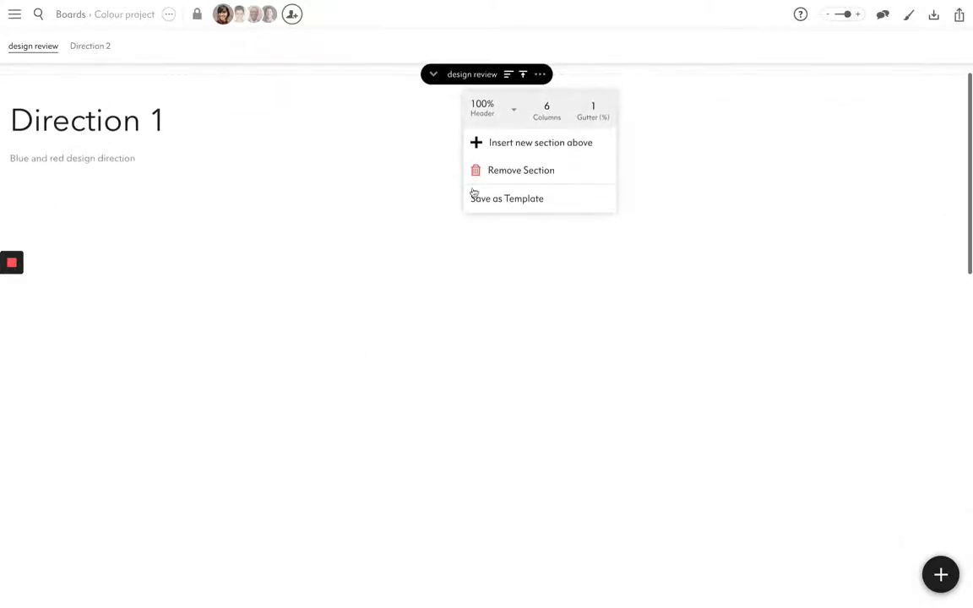
Return the design review section's header height from the full-page setting to Auto
click(512, 110)
click(492, 158)
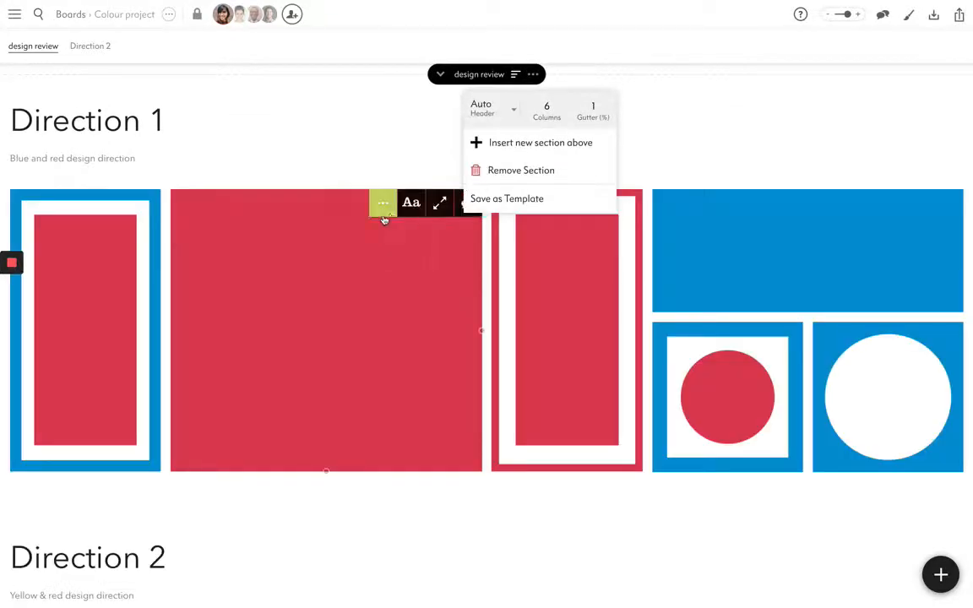
click(647, 140)
scroll(647, 139, up, 2)
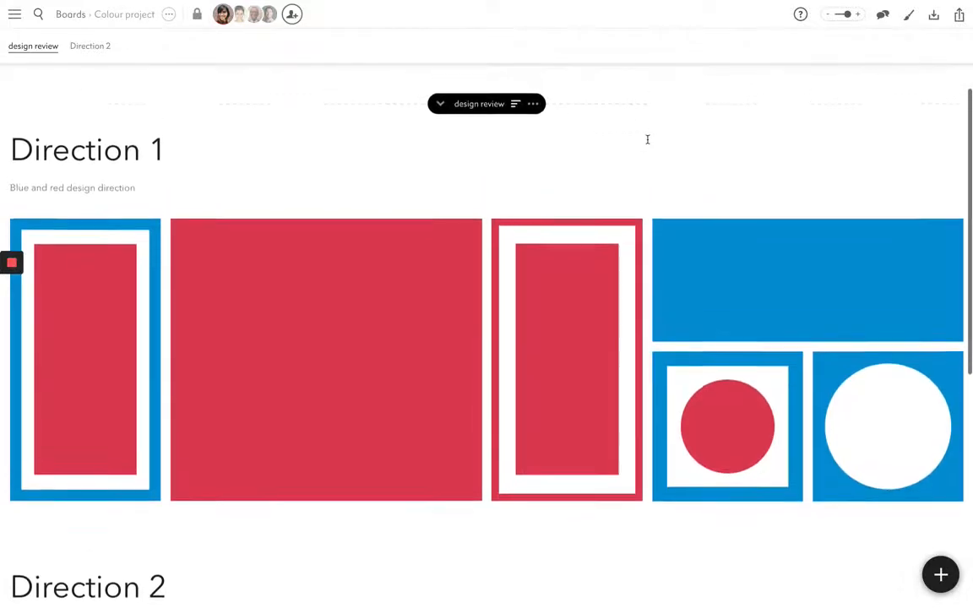
scroll(453, 218, up, 1)
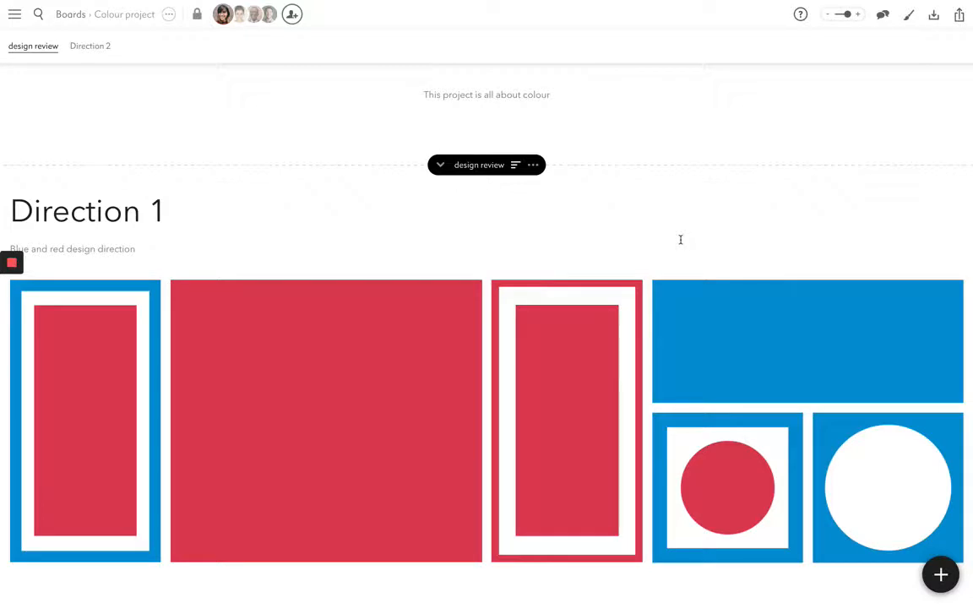
Set the design review section's header to Hidden
click(533, 164)
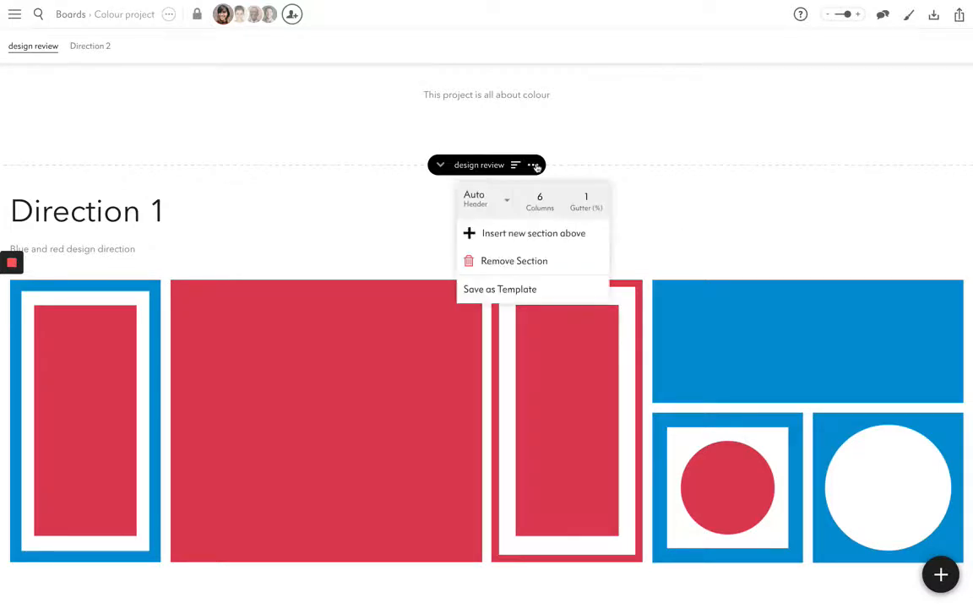
click(506, 197)
click(481, 222)
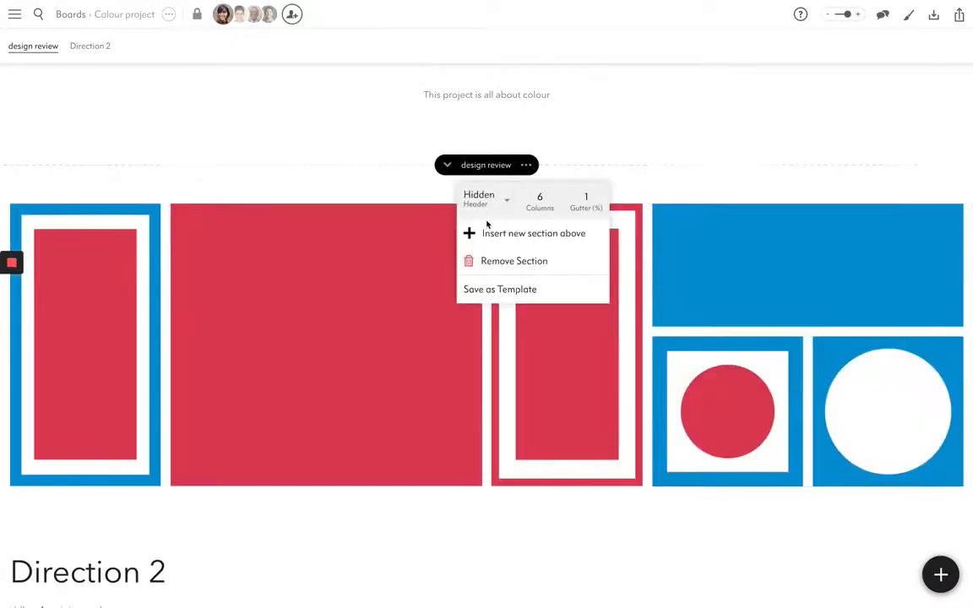
click(408, 185)
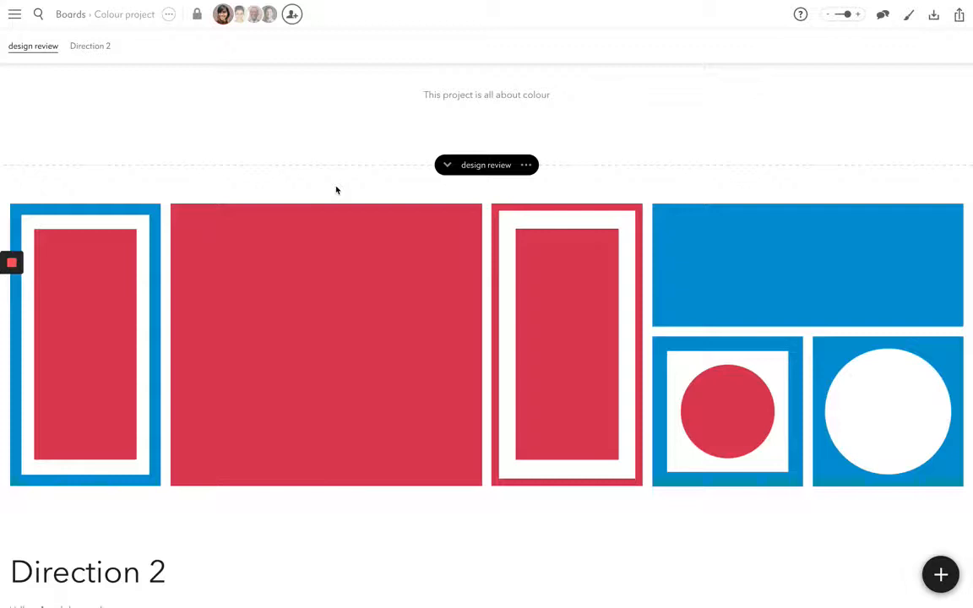
Restore the hidden header of the design review section by setting it to Auto
click(526, 165)
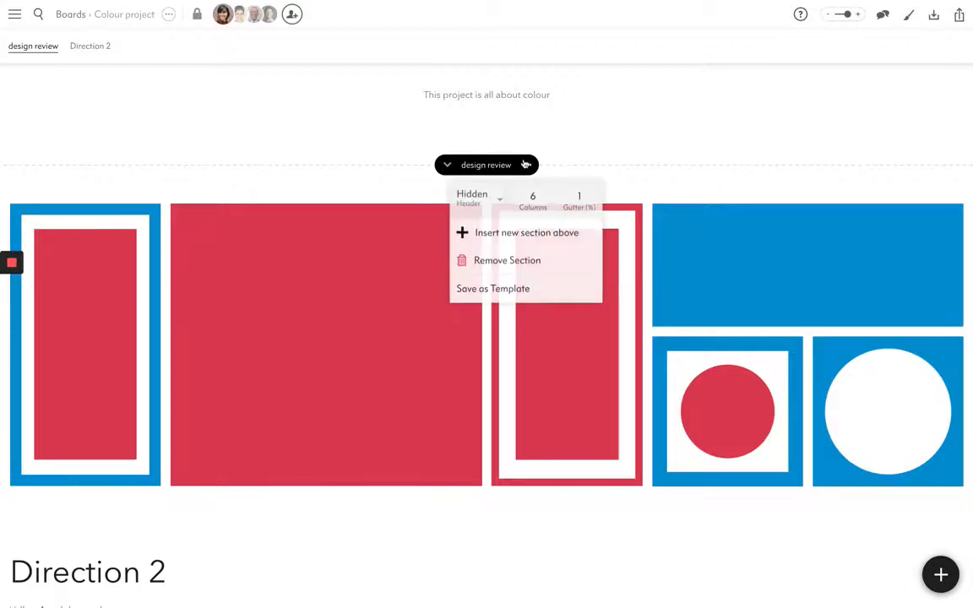
click(478, 200)
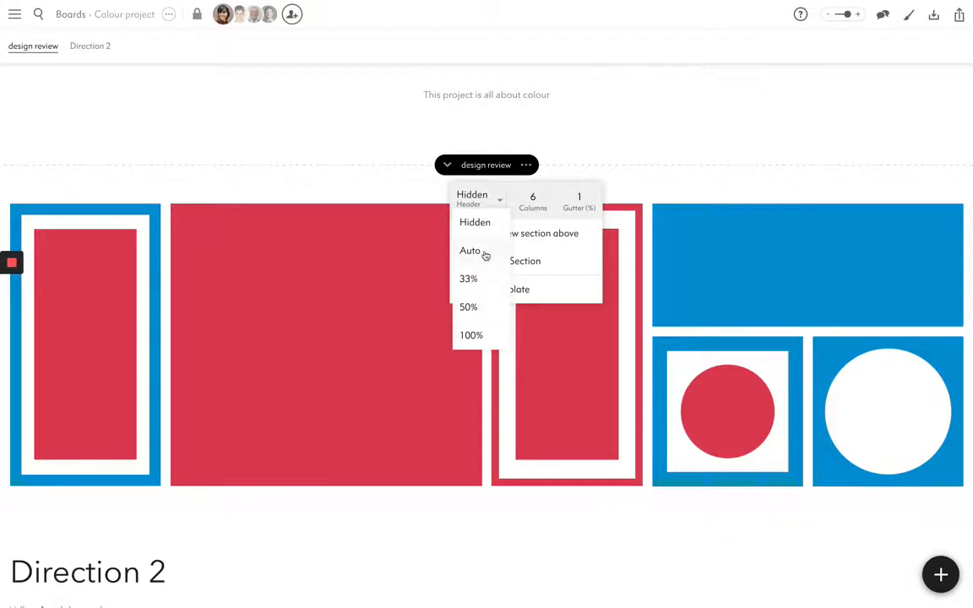
click(483, 253)
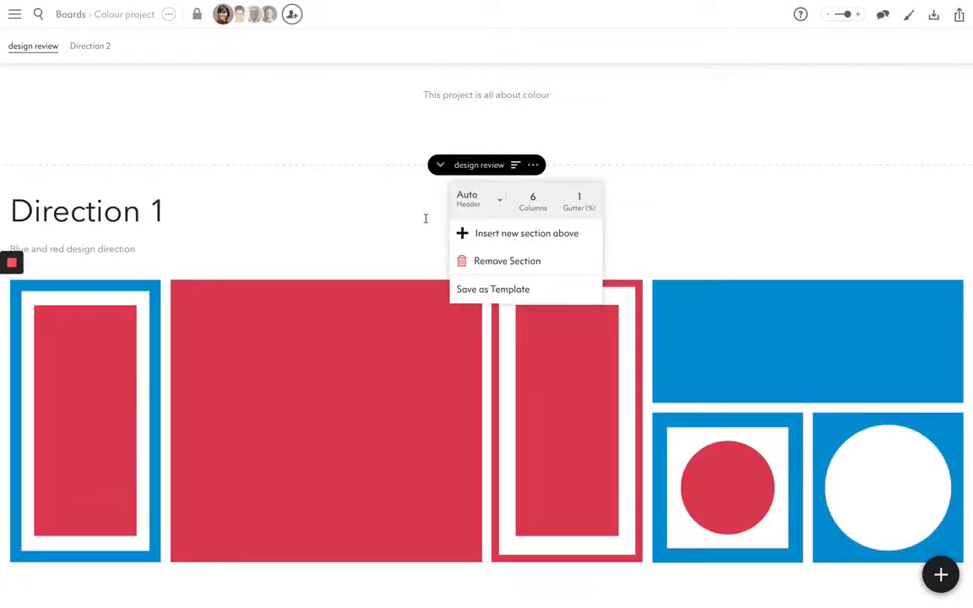
click(258, 205)
click(533, 165)
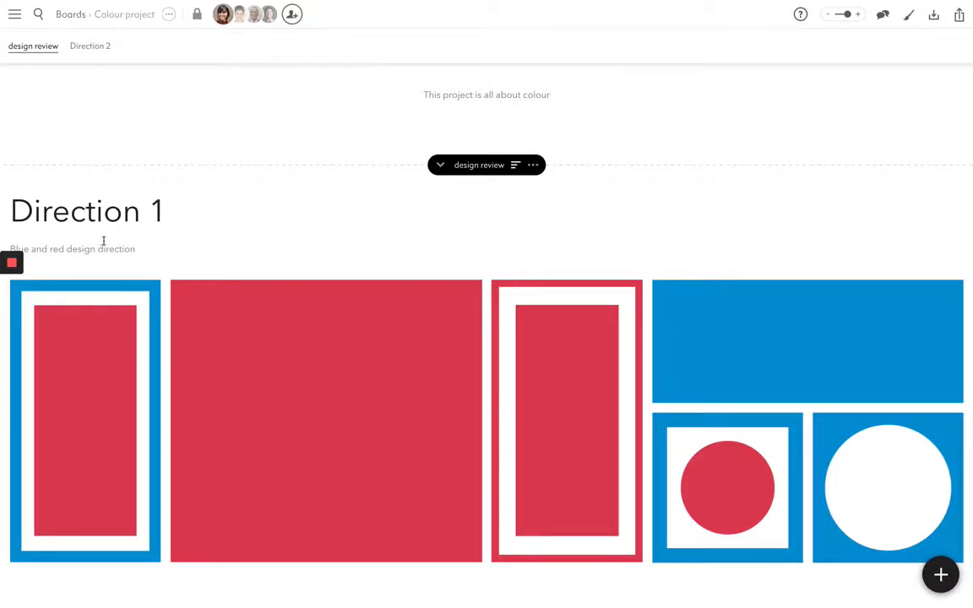
Cycle the Direction 1 header alignment through right and centre, ending with left alignment
click(515, 167)
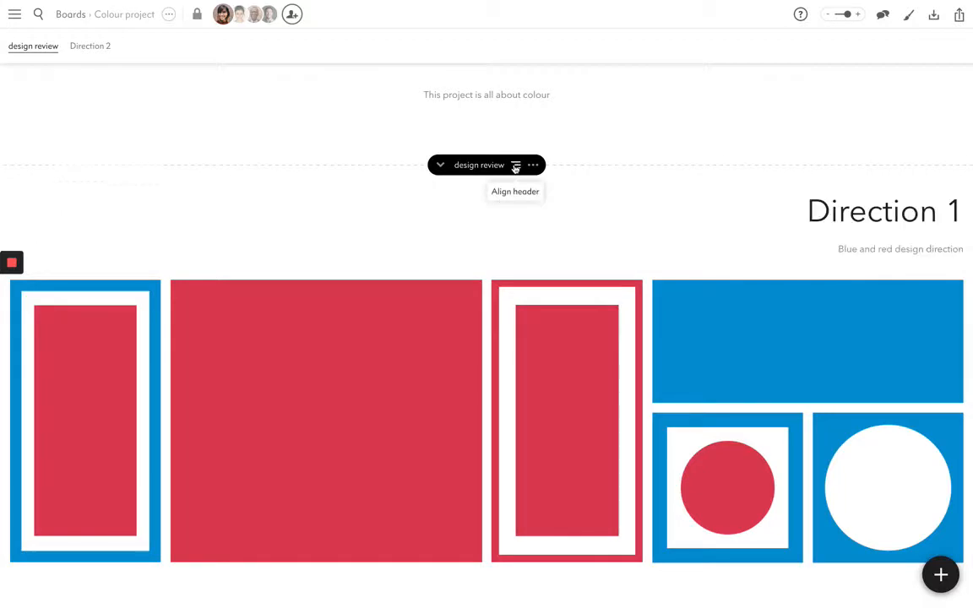
click(515, 167)
click(516, 166)
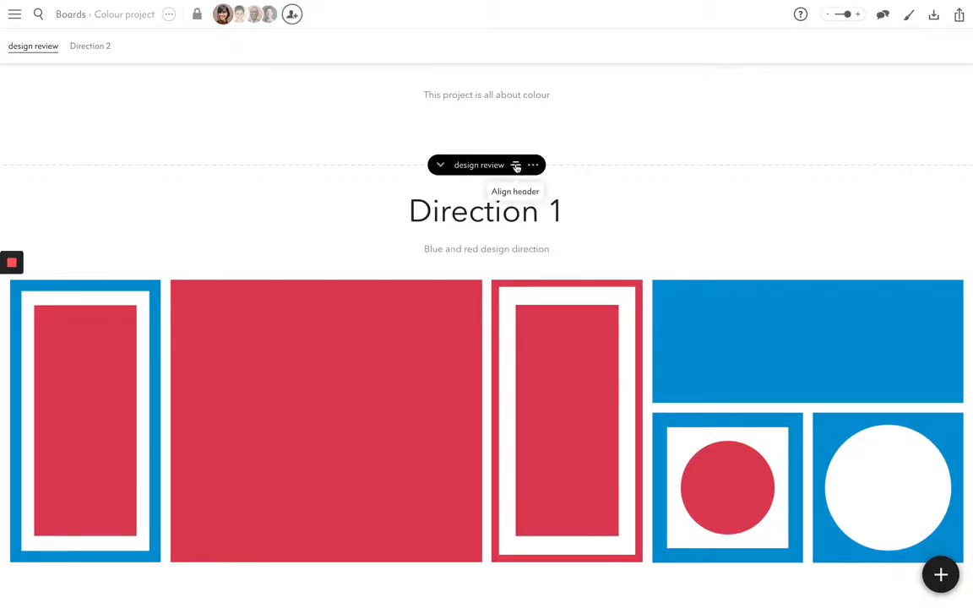
click(516, 167)
click(516, 166)
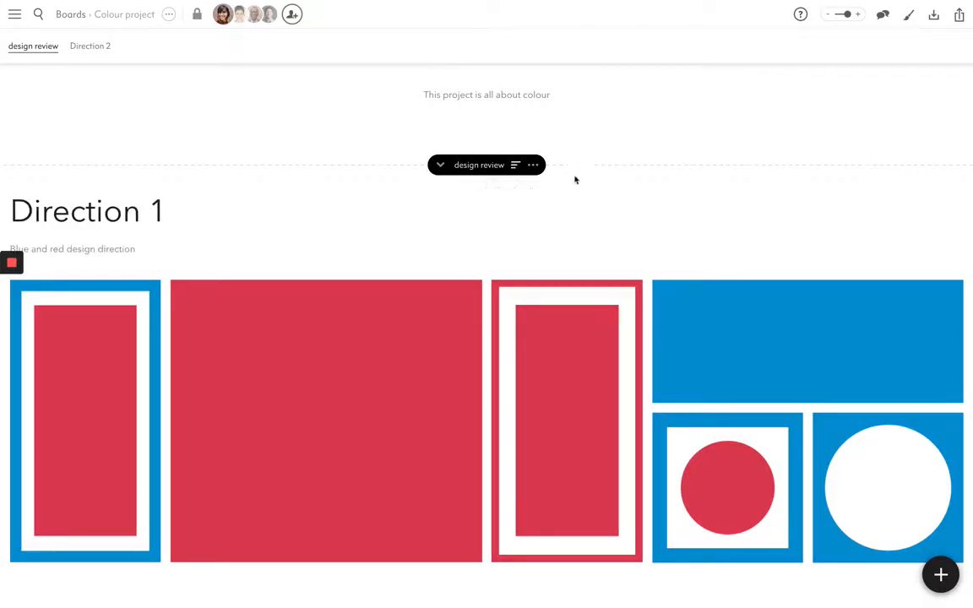
Set the design review section's header height to 33%
click(533, 165)
click(499, 210)
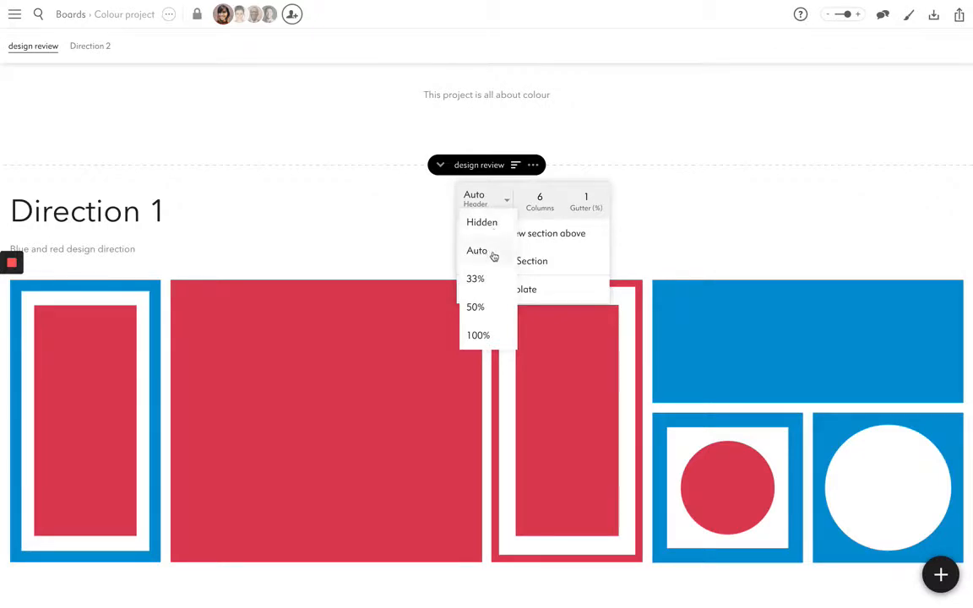
click(494, 279)
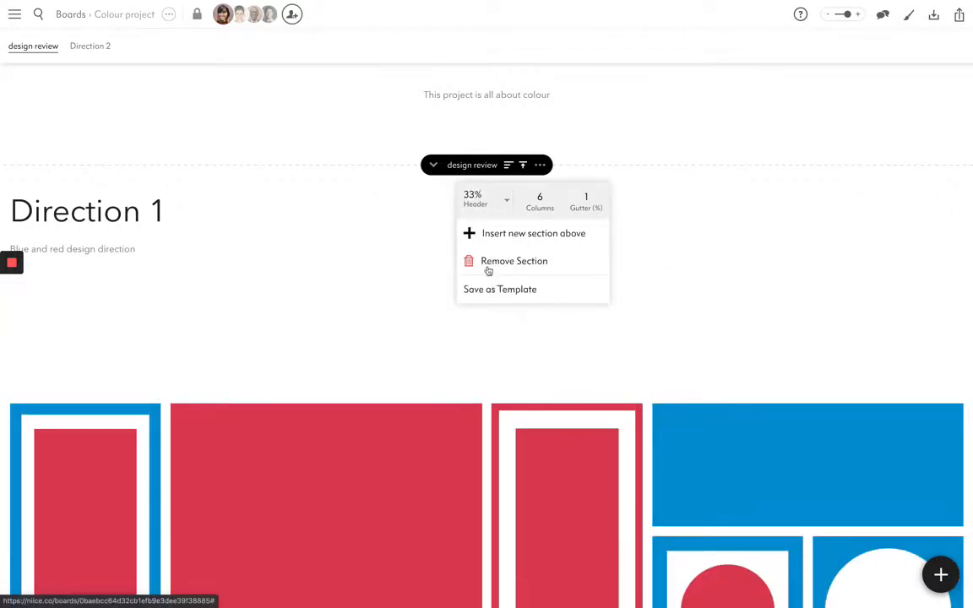
Cycle the Direction 1 header's vertical alignment through centre and bottom, ending with top alignment
click(522, 166)
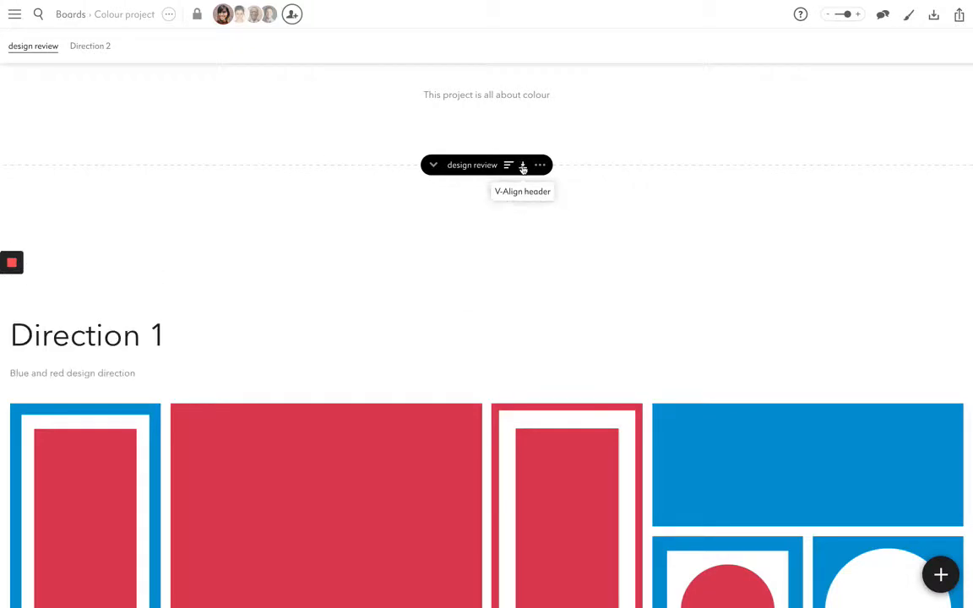
click(523, 167)
click(523, 167)
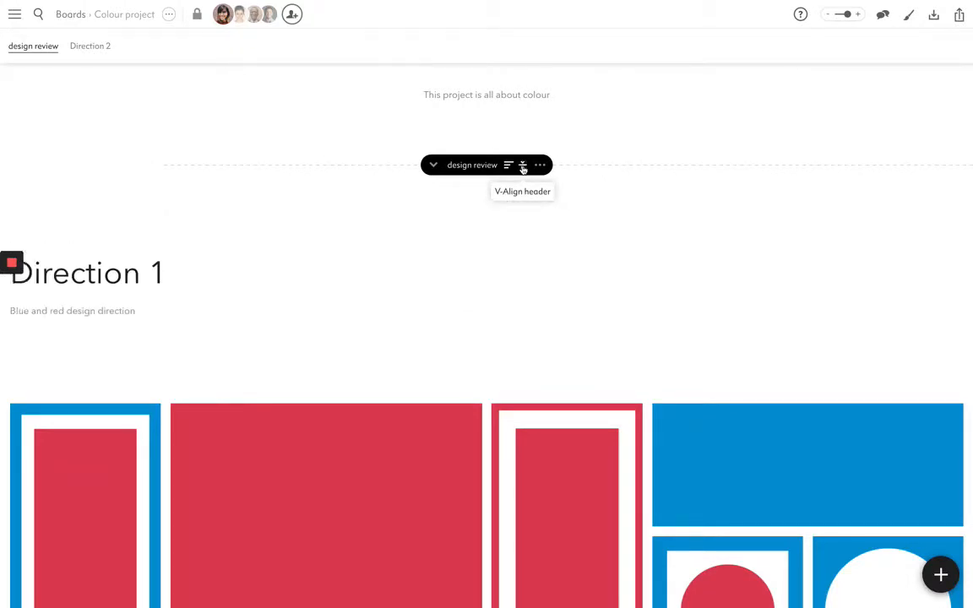
click(523, 167)
click(523, 168)
click(523, 168)
click(523, 167)
Return the design review section's header height to Auto and close its section options
click(540, 166)
click(512, 203)
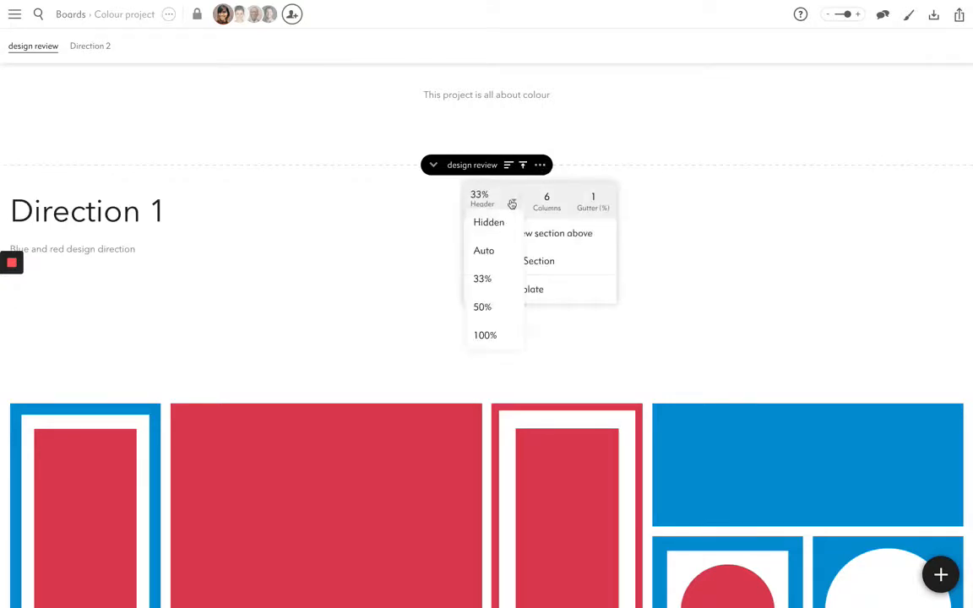
click(488, 252)
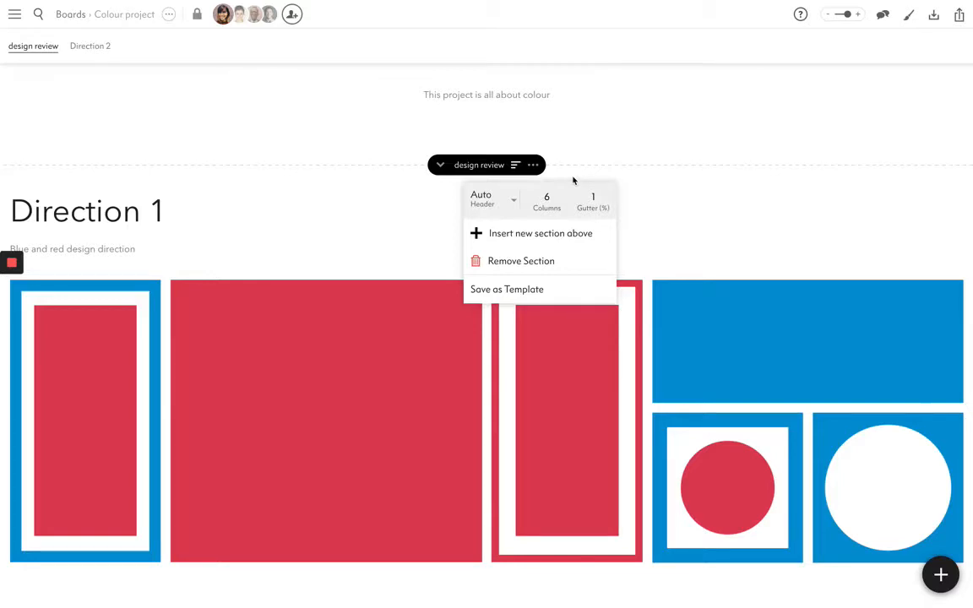
click(532, 166)
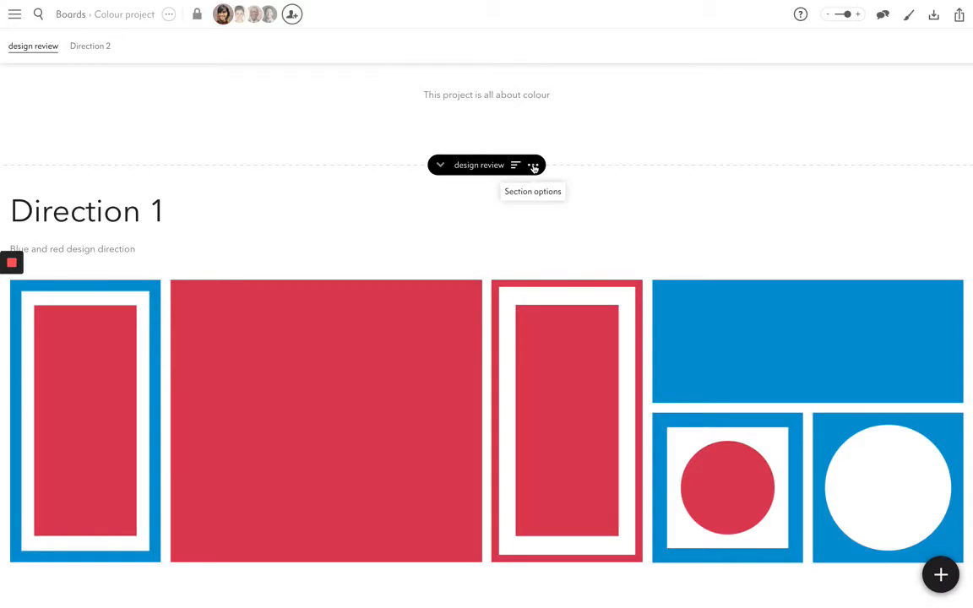
Review the board-wide column and gutter settings in the board styles
click(909, 17)
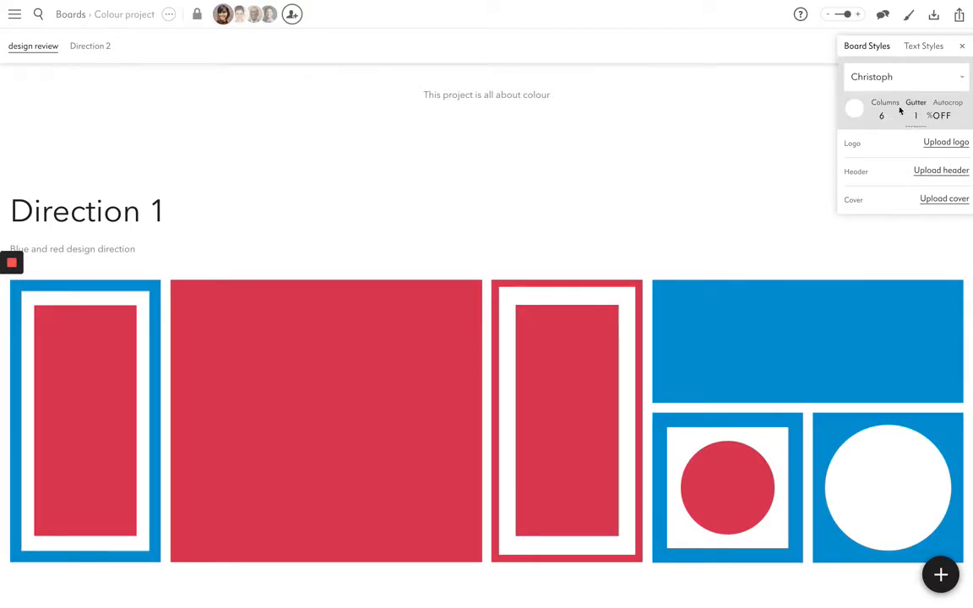
mouse_move(541, 263)
click(961, 46)
Give the design review section its own grid of 7 columns with a 2% gutter
click(533, 166)
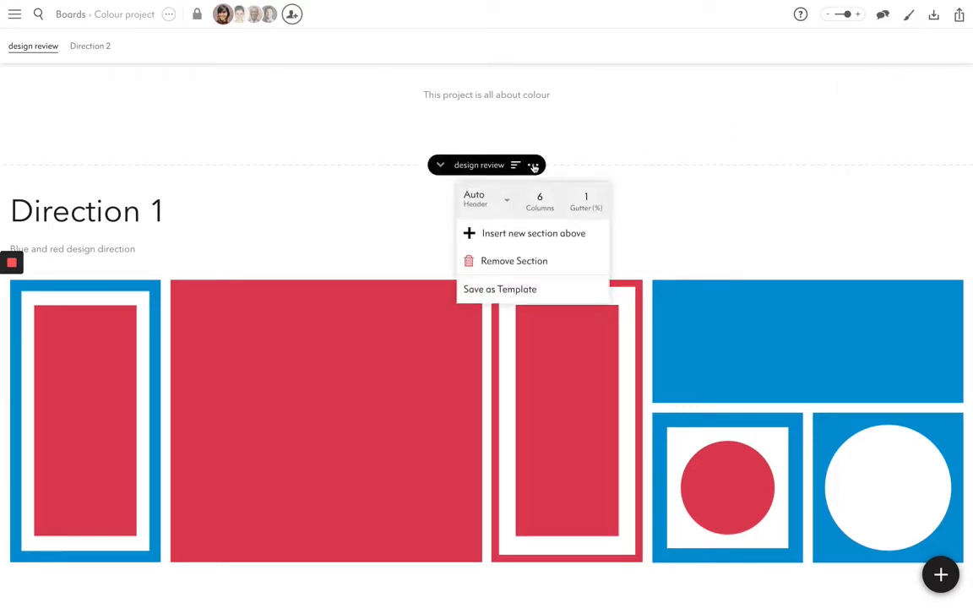
click(541, 198)
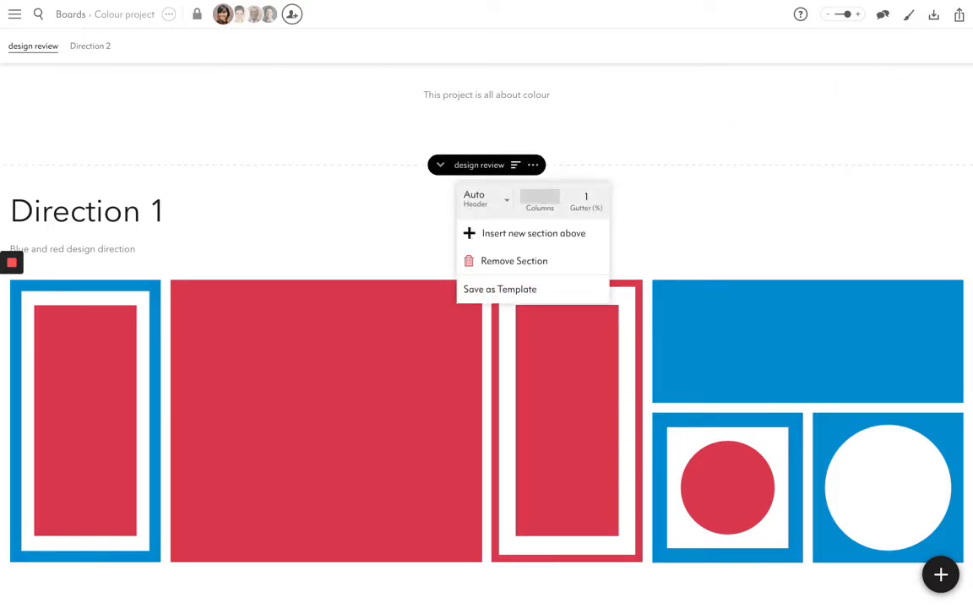
text(7)
click(593, 196)
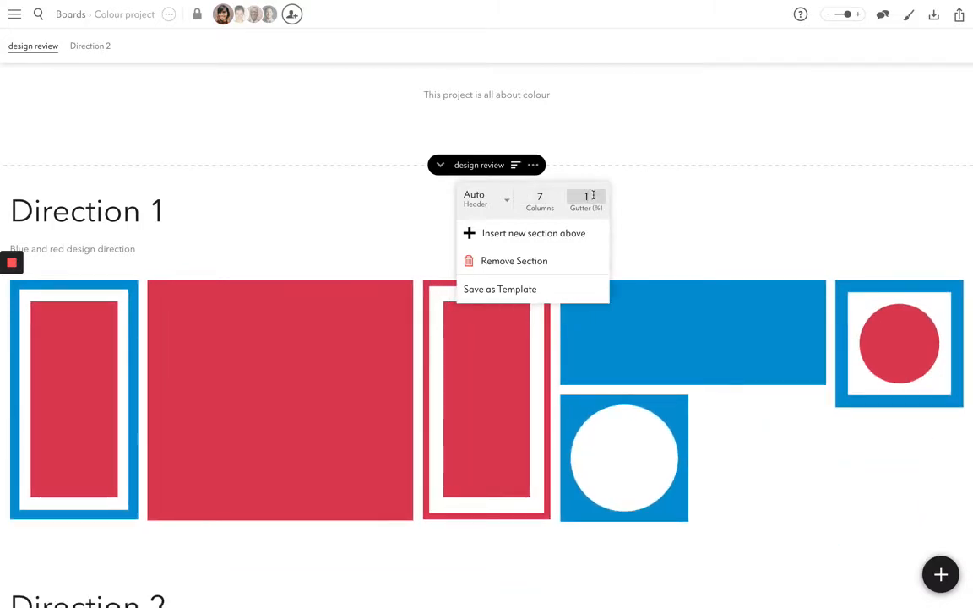
text(2)
click(641, 191)
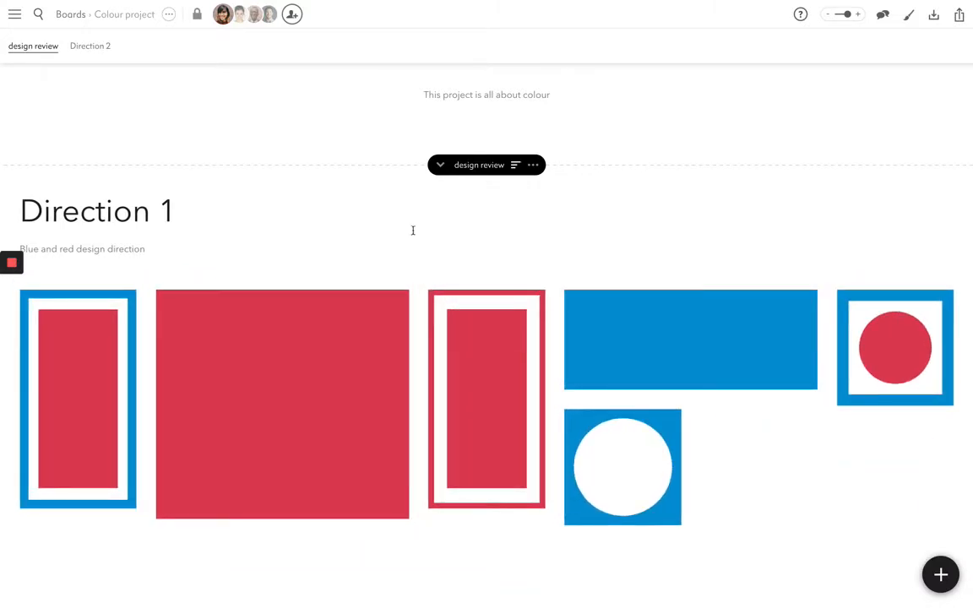
Give the Direction 2 section its own grid of 10 columns with a 0% gutter
scroll(621, 262, down, 5)
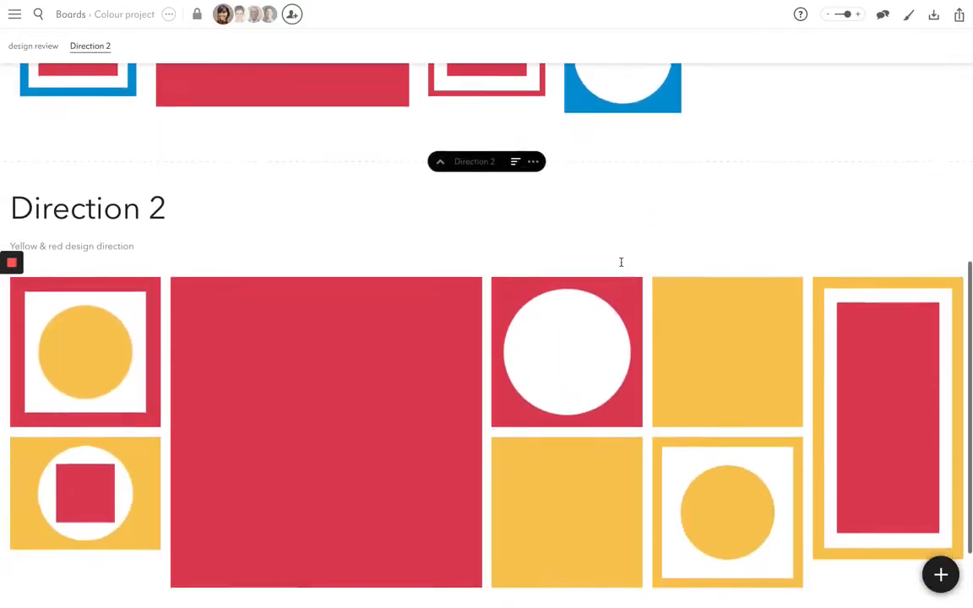
click(539, 133)
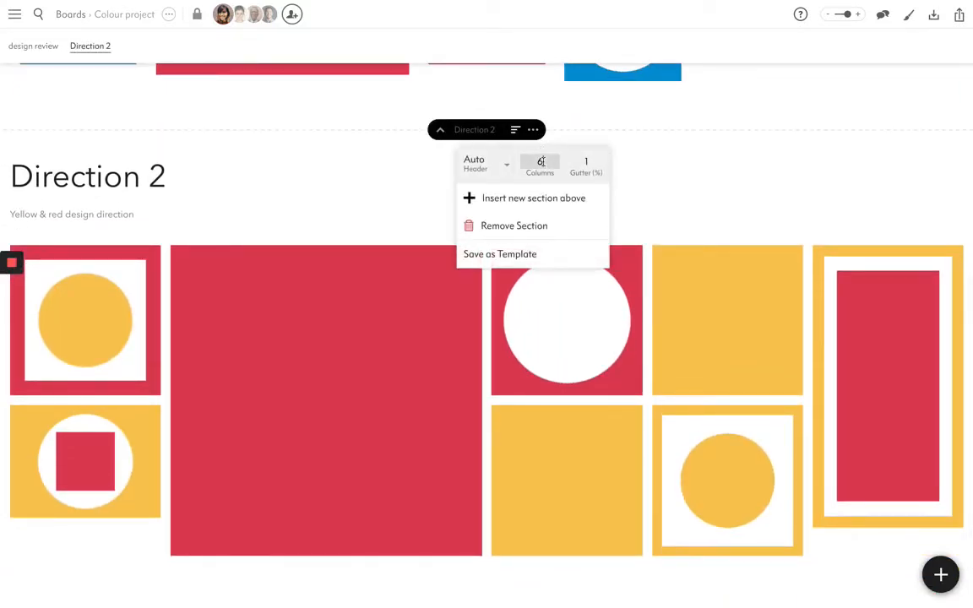
text(10)
key(Tab)
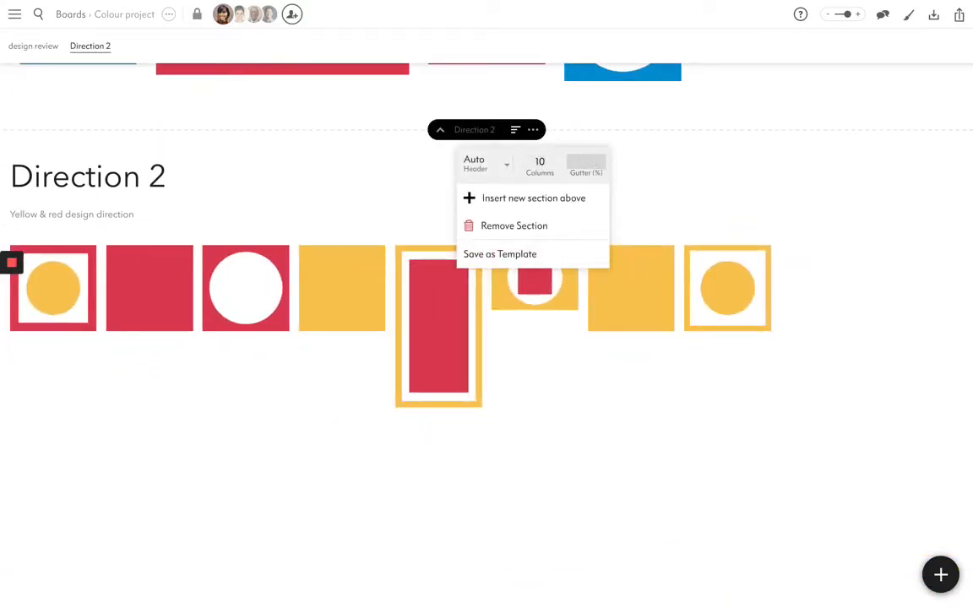
text(0)
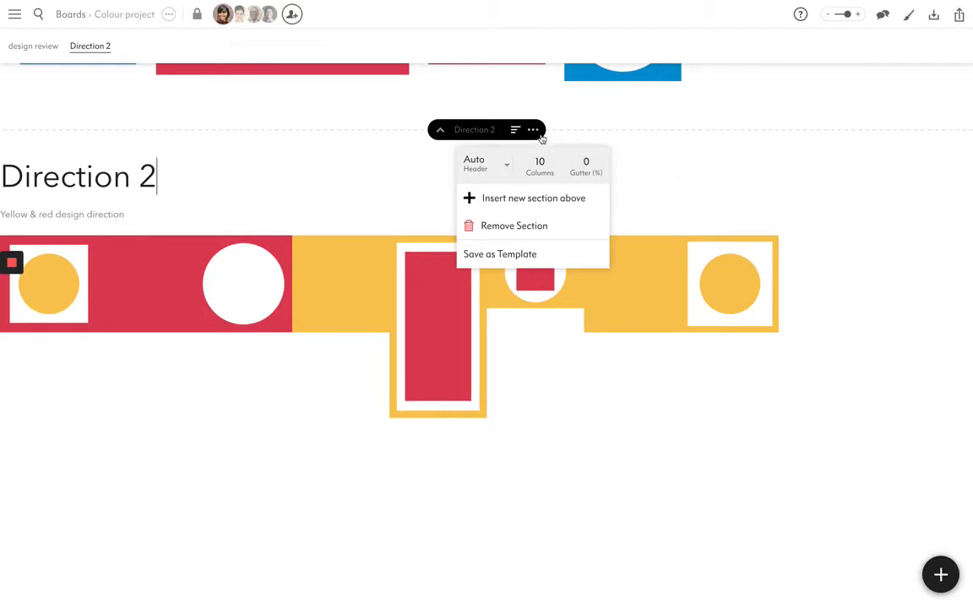
click(535, 131)
Zoom the board out and compare the grid layouts of the Direction 1 and Direction 2 sections
drag(847, 16, 828, 16)
scroll(765, 163, up, 5)
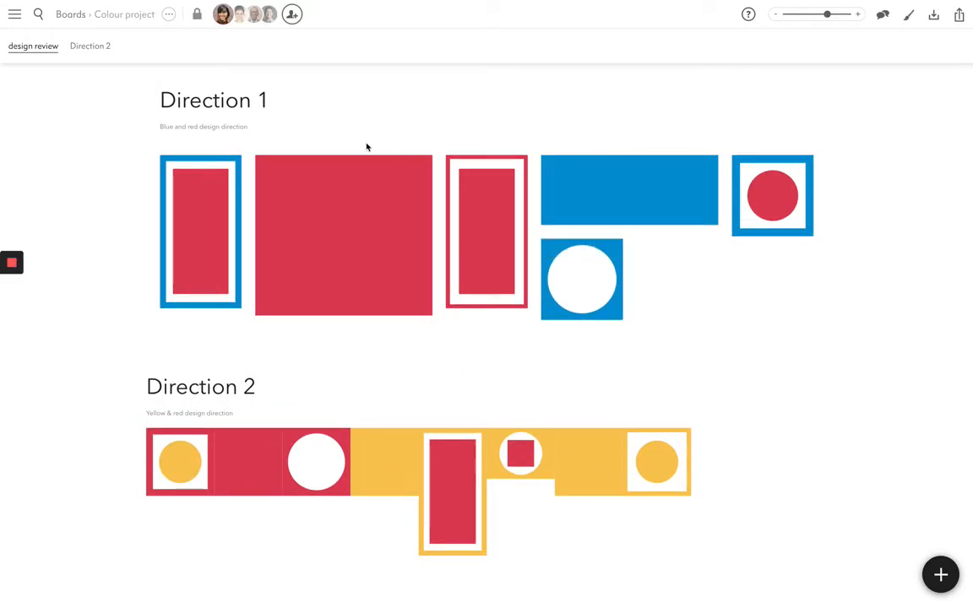
scroll(367, 352, down, 3)
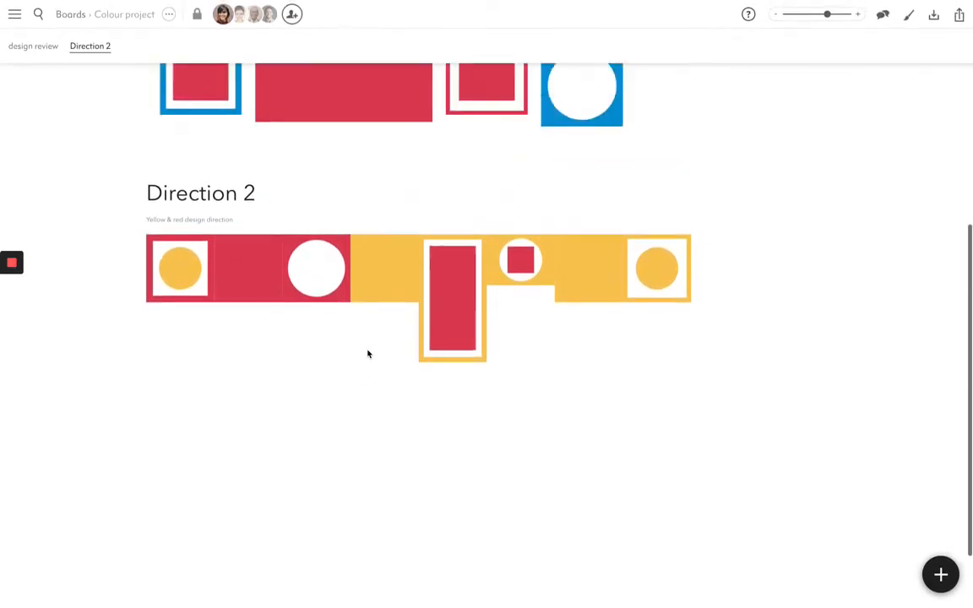
scroll(367, 350, up, 3)
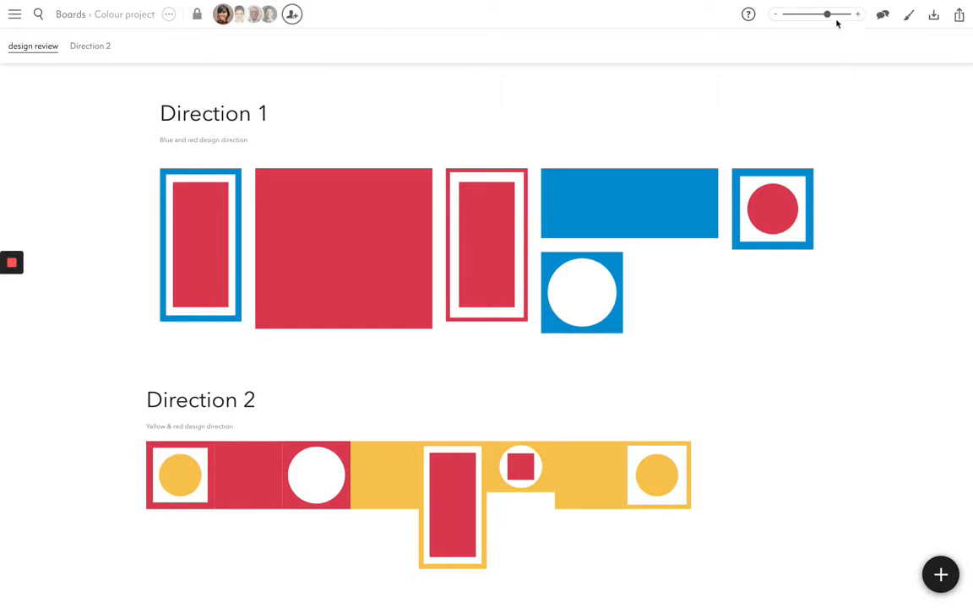
Restore the board's zoom level and check the design review section's options
drag(828, 15, 848, 14)
mouse_move(522, 217)
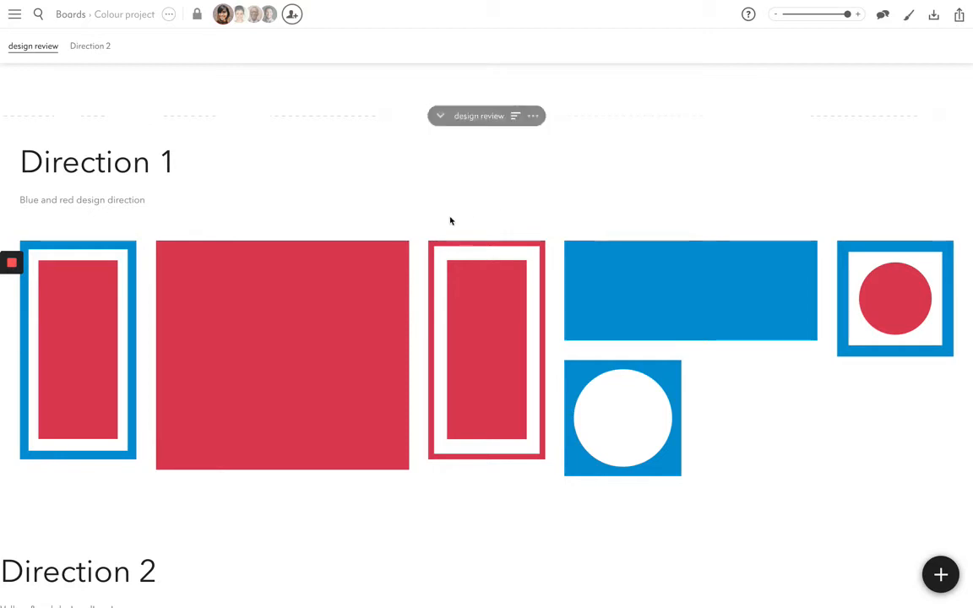
click(533, 115)
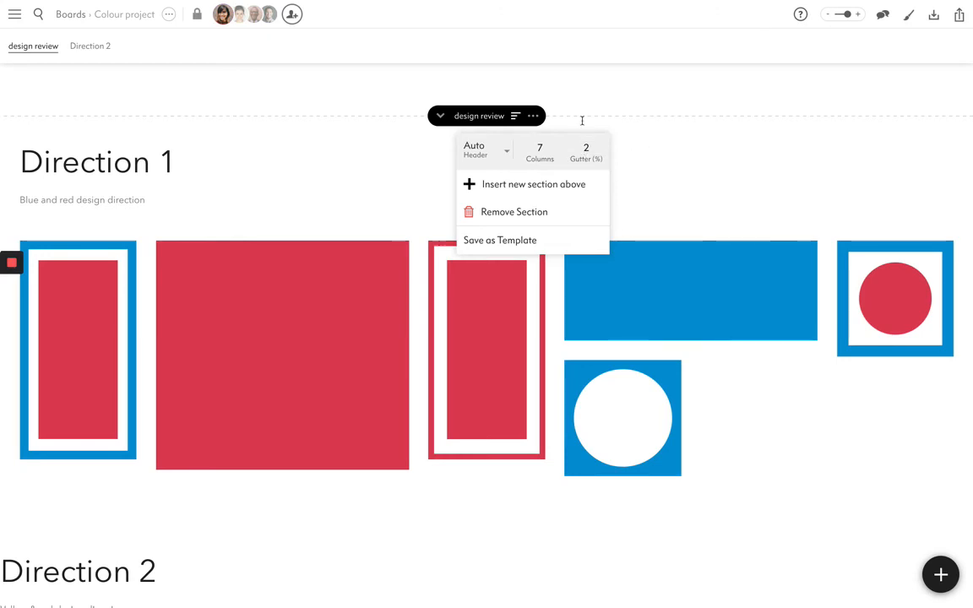
click(534, 116)
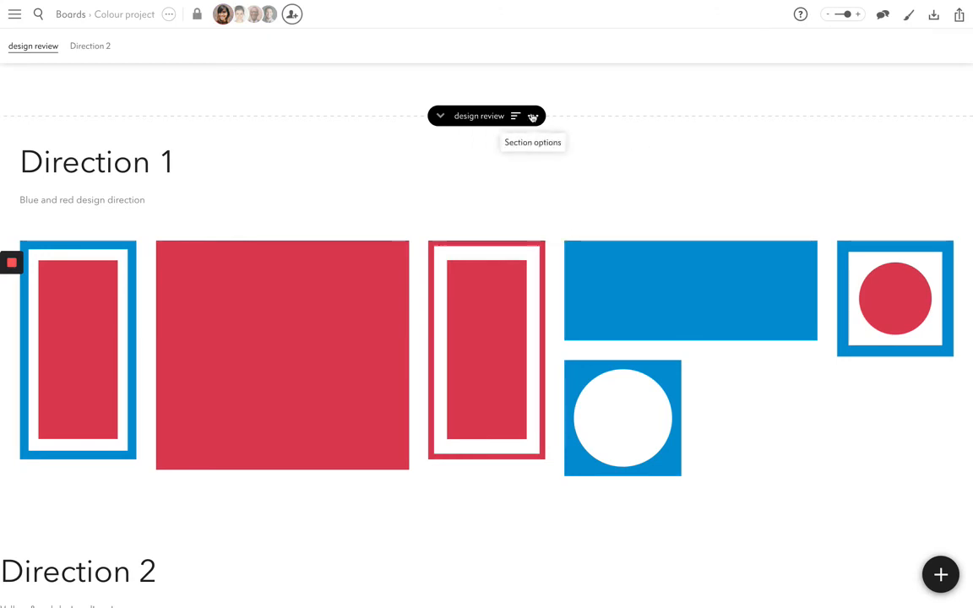